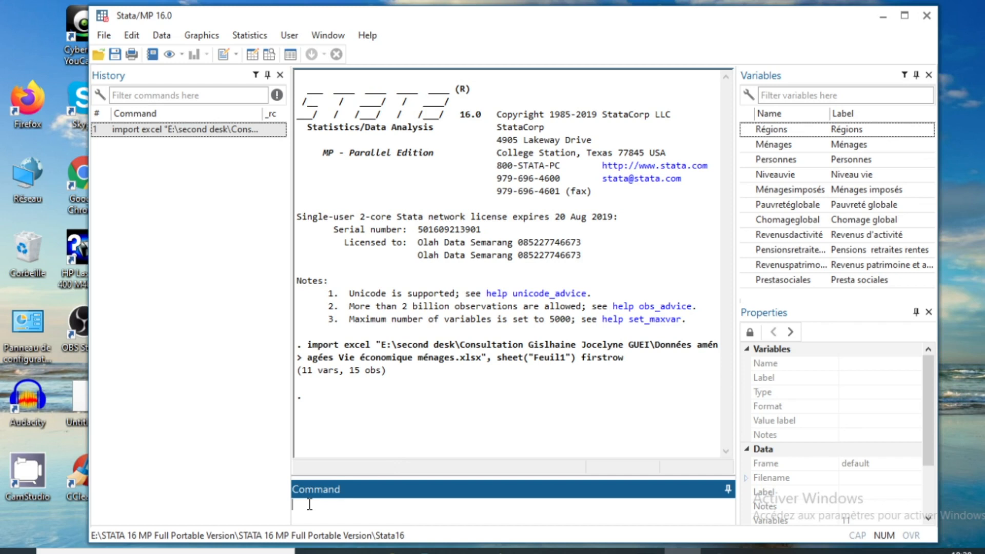
type("pca")
left_click(787, 161)
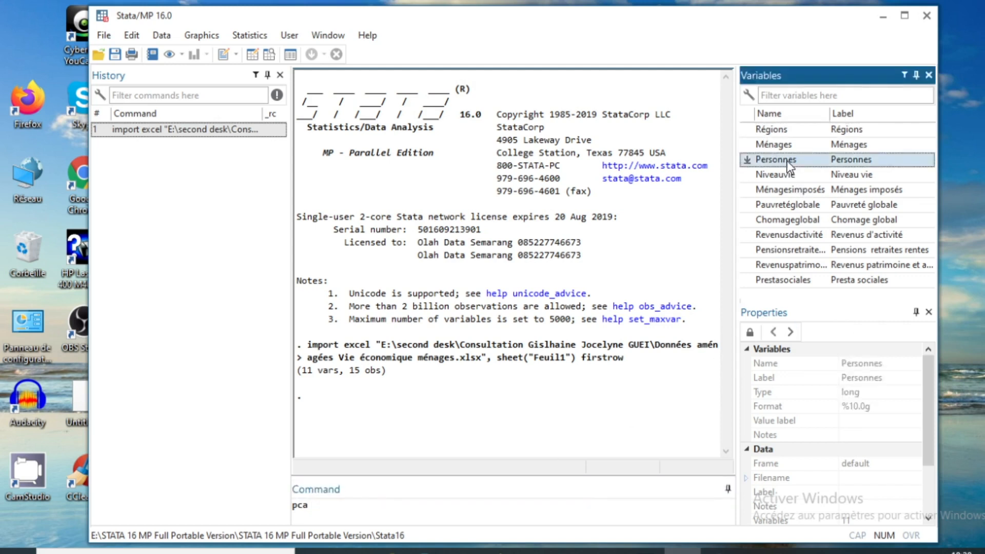
double_click(786, 159)
double_click(784, 175)
double_click(782, 189)
left_click(509, 509)
key("BackSpace")
key("BackSpace")
key("BackSpace")
key("BackSpace")
key("BackSpace")
key("BackSpace")
key("BackSpace")
key("BackSpace")
key("BackSpace")
key("BackSpace")
key("BackSpace")
key("BackSpace")
key("BackSpace")
key("BackSpace")
key("BackSpace")
key("BackSpace")
key("BackSpace")
key("BackSpace")
key("BackSpace")
key("BackSpace")
key("BackSpace")
key("BackSpace")
key("BackSpace")
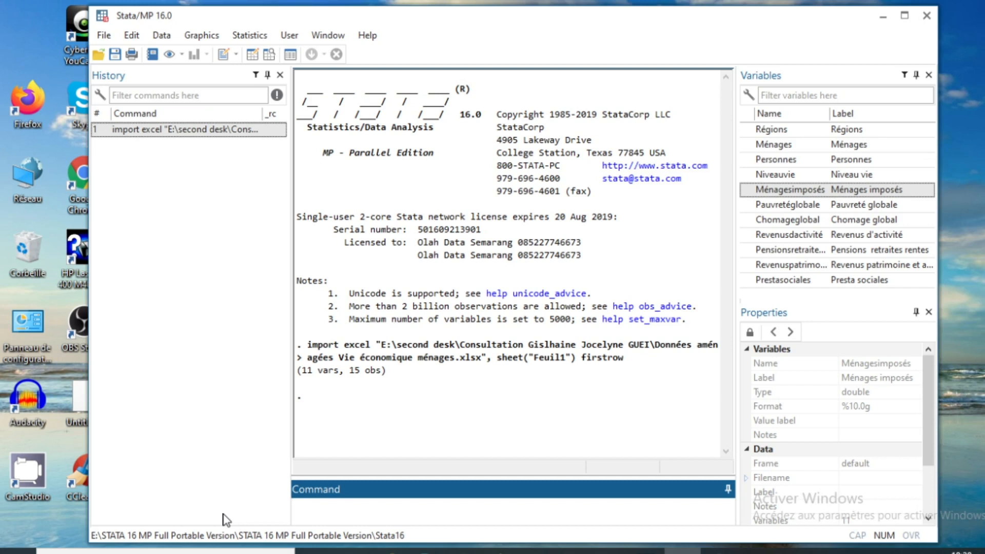
Set up a principal component analysis with the variables Ménages, Personnes, Niveauvie, Ménagesimposés and Pauvretéglobale.
left_click(248, 36)
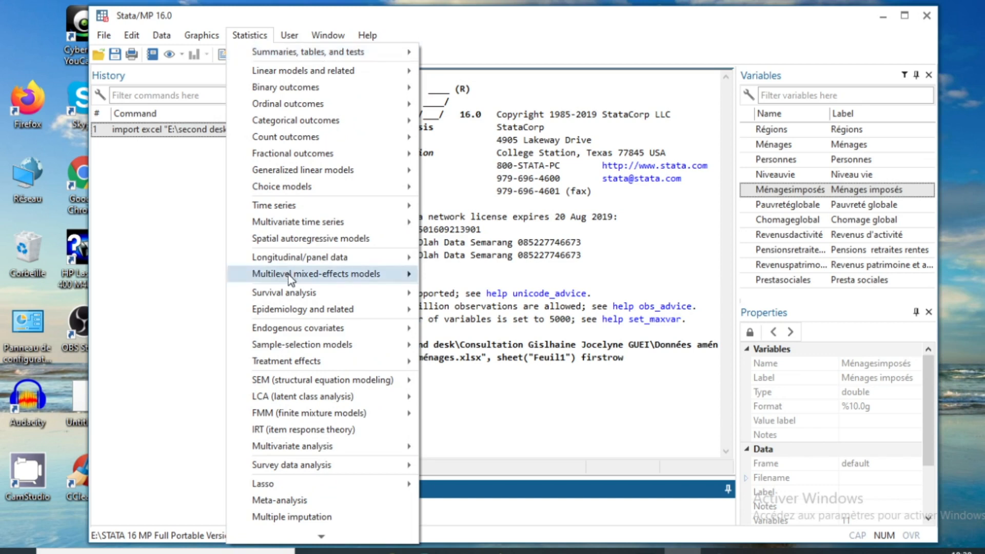
mouse_move(291, 279)
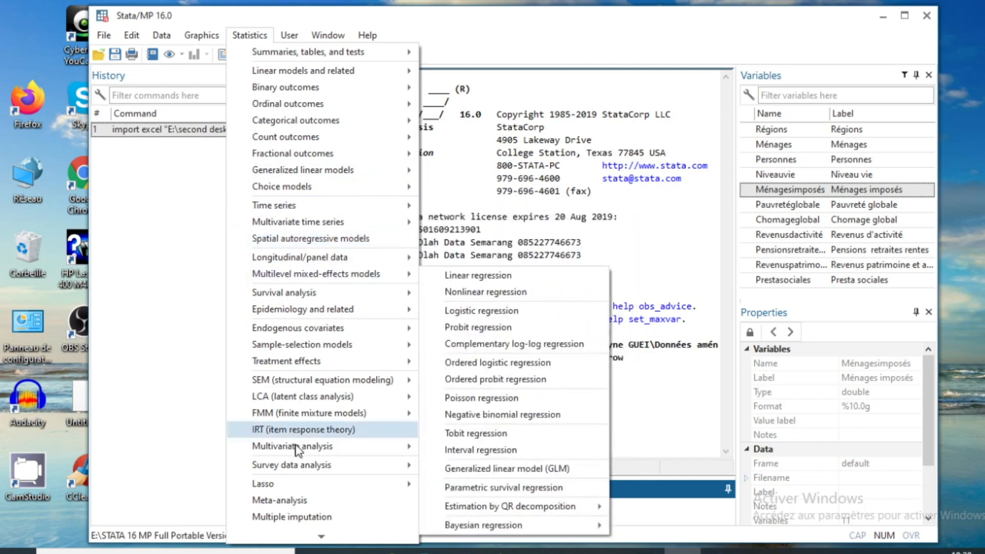
mouse_move(317, 450)
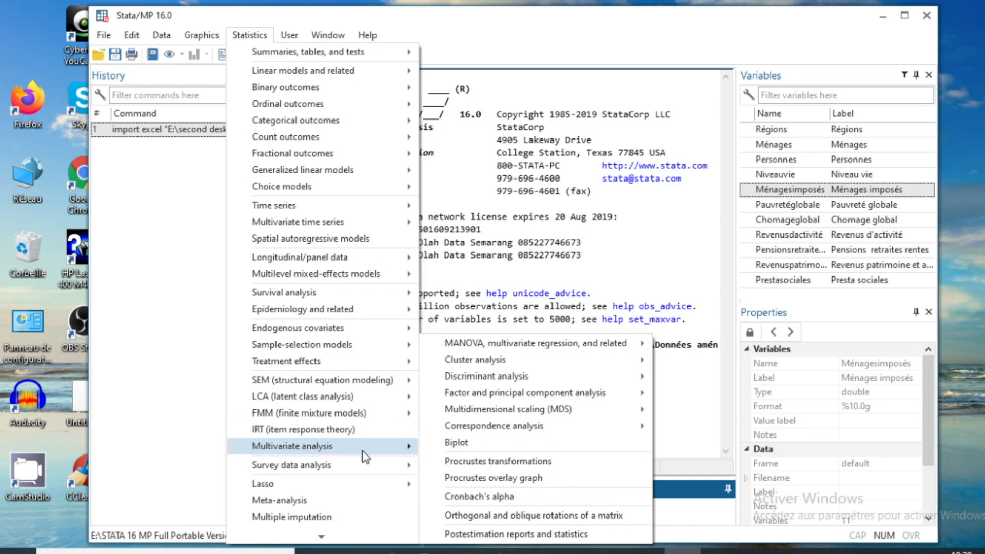
mouse_move(484, 395)
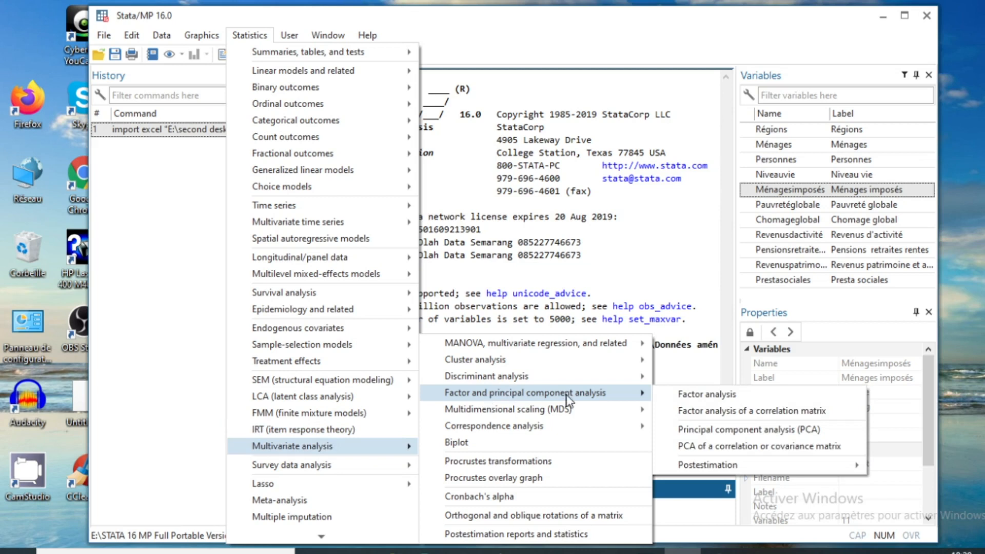
left_click(747, 433)
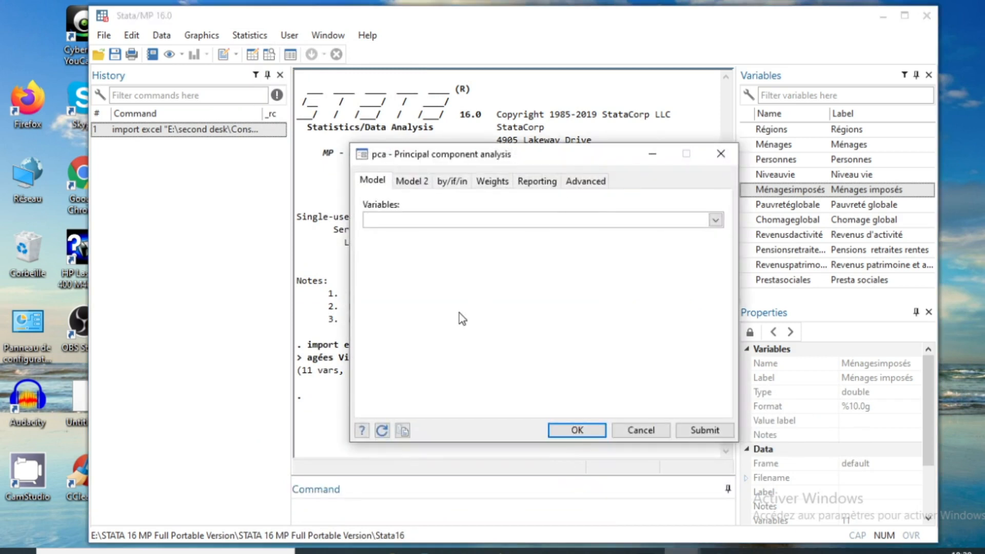
left_click(715, 220)
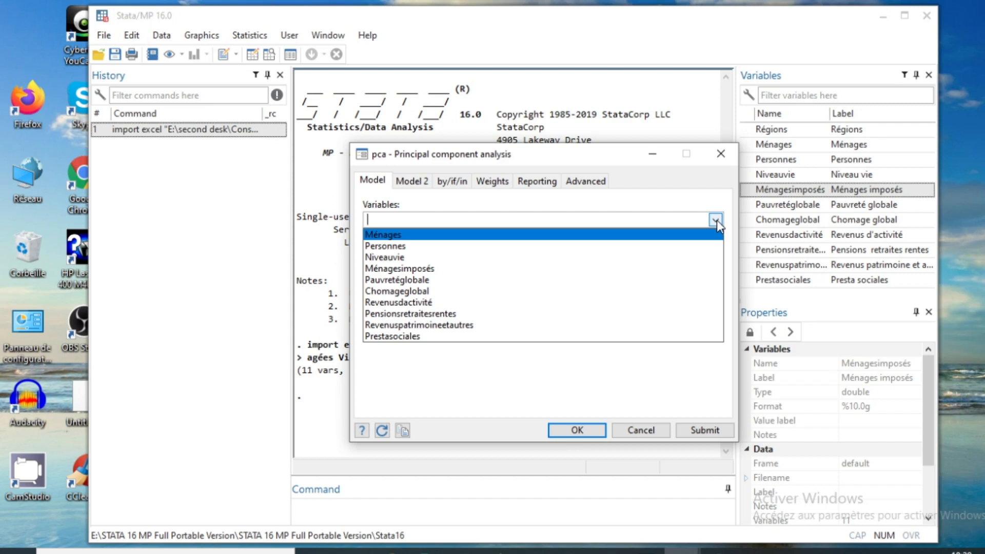
left_click(422, 240)
left_click(405, 248)
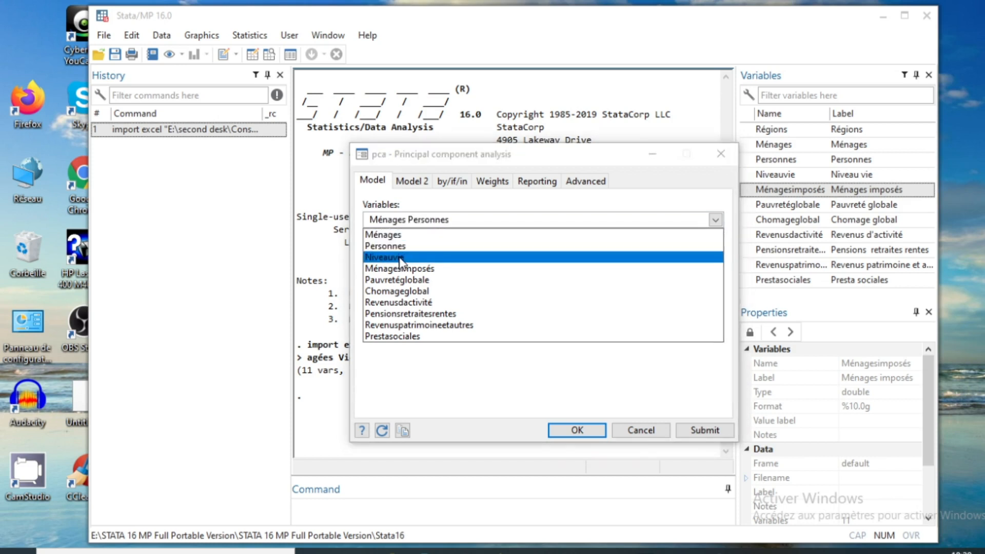
left_click(402, 257)
left_click(401, 266)
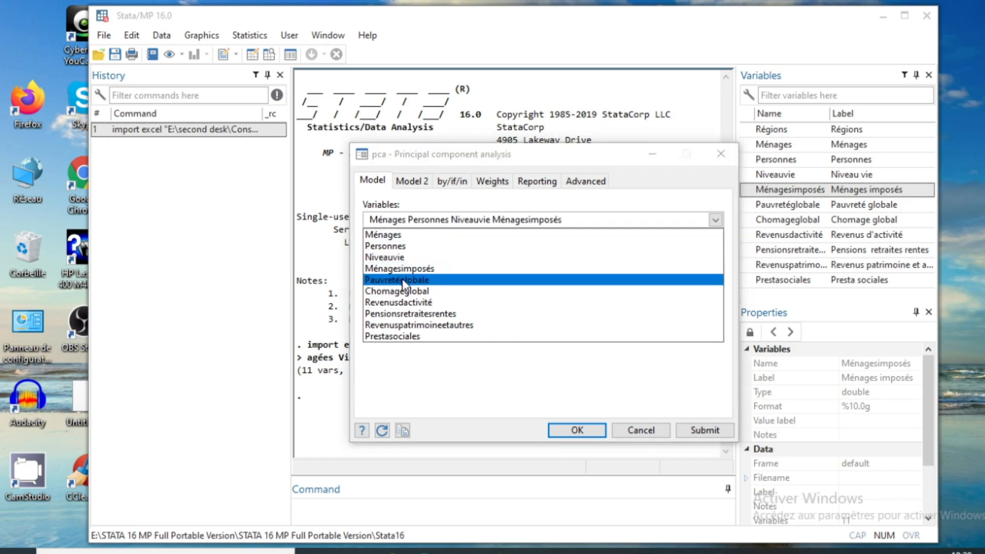
left_click(403, 280)
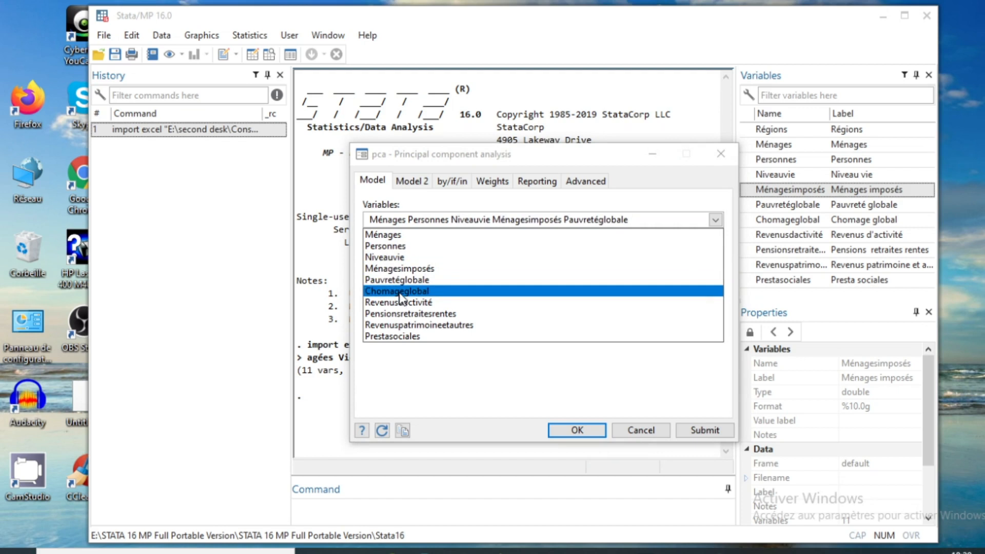
Add Chomageglobal, Revenusdactivité, Pensionsretraitesrentes, Revenuspatrimoineetautres and Prestasociales to the PCA variables and run the analysis.
left_click(405, 291)
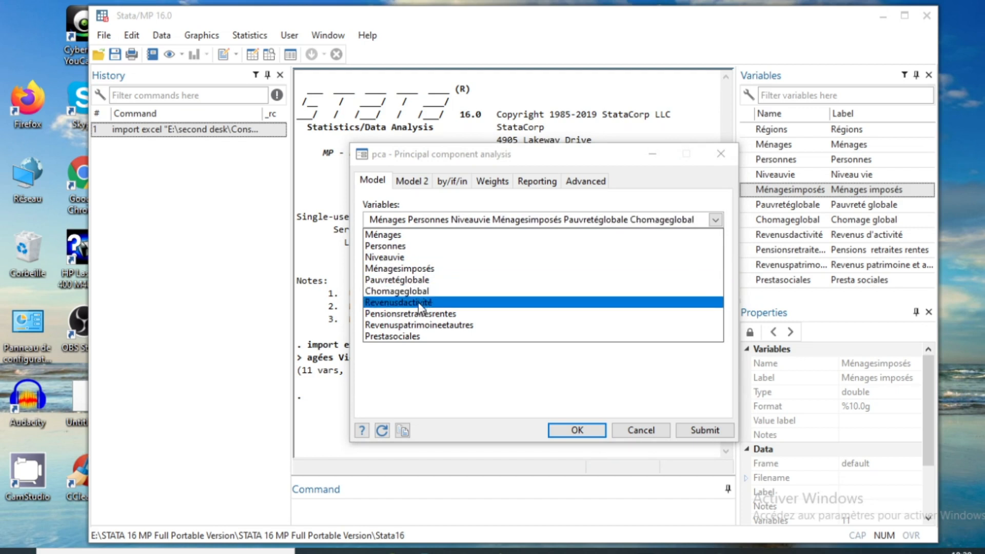
left_click(417, 304)
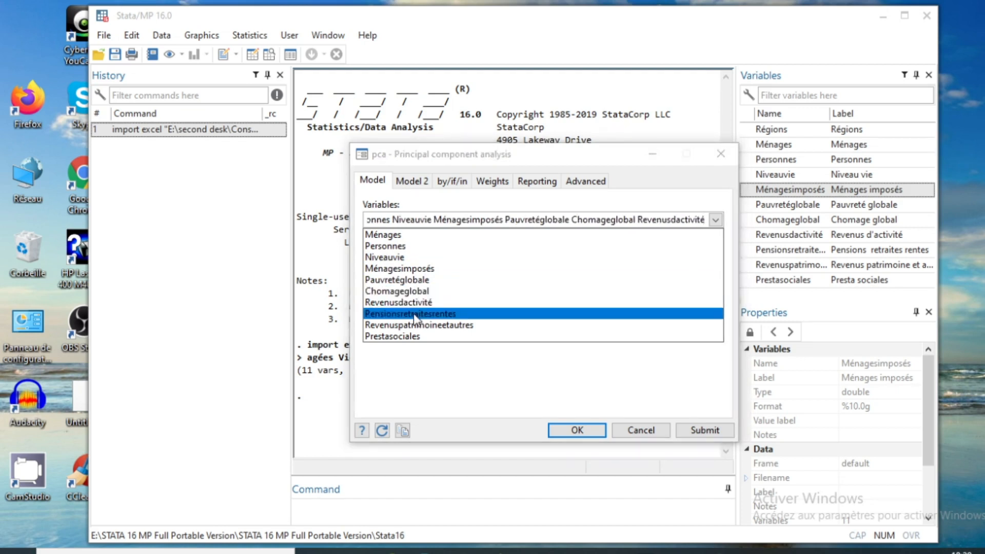
left_click(415, 315)
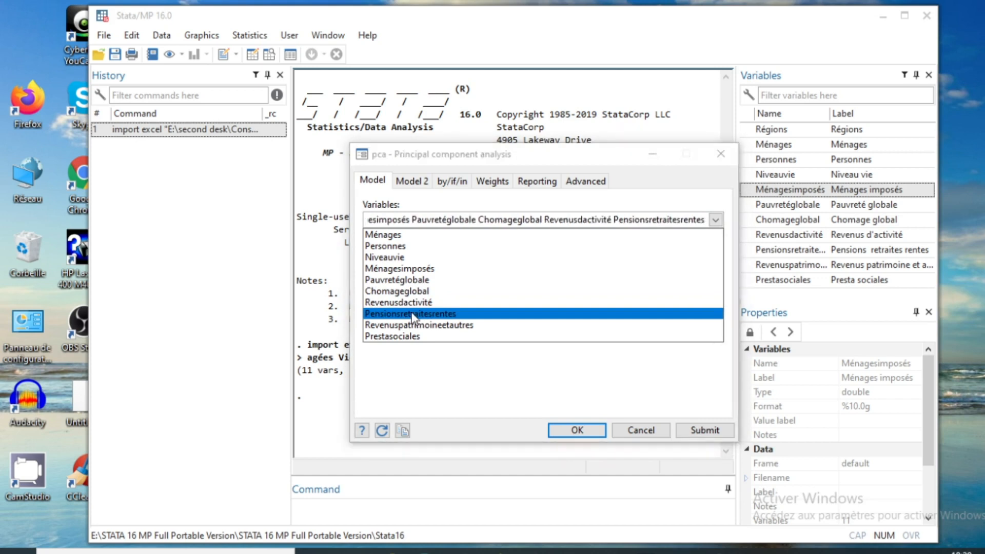
left_click(438, 325)
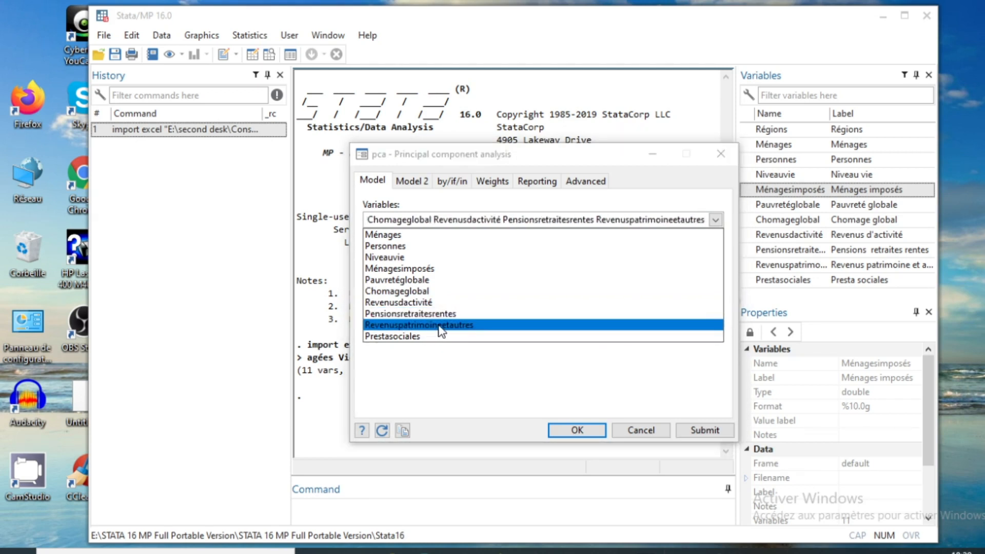
left_click(404, 337)
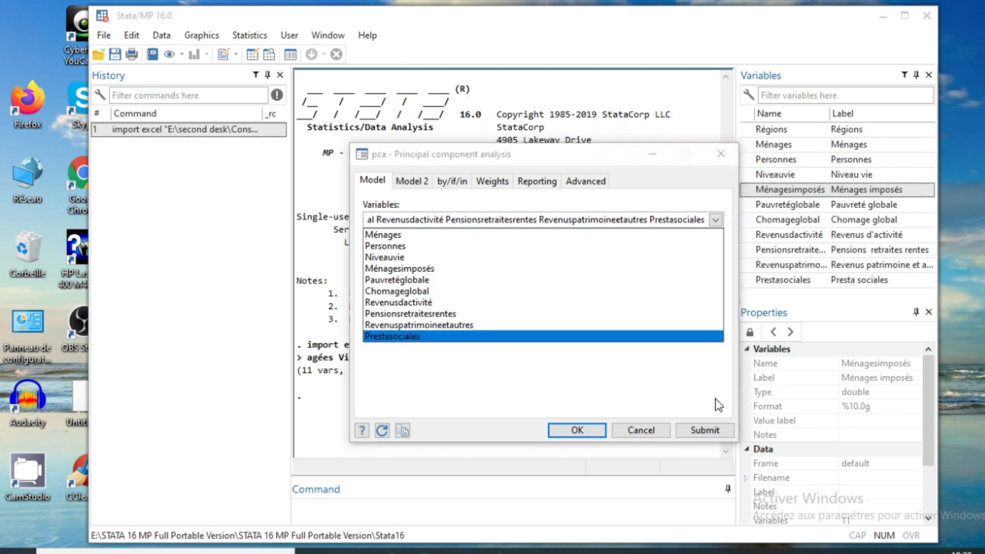
left_click(574, 435)
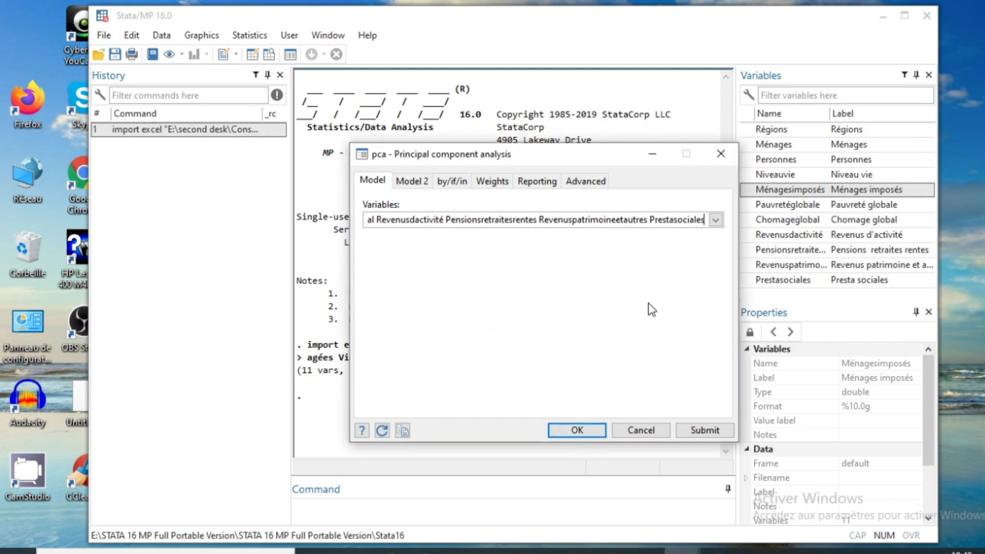
left_click(583, 430)
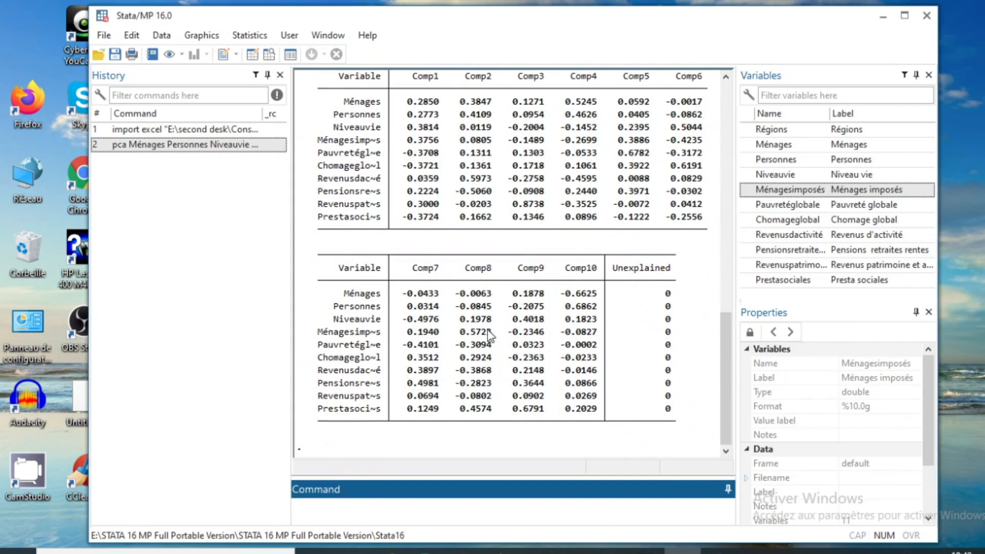
Examine the PCA output, covering the eigenvalue table with proportions and the eigenvector tables of the components.
scroll(485, 330, "up", 12)
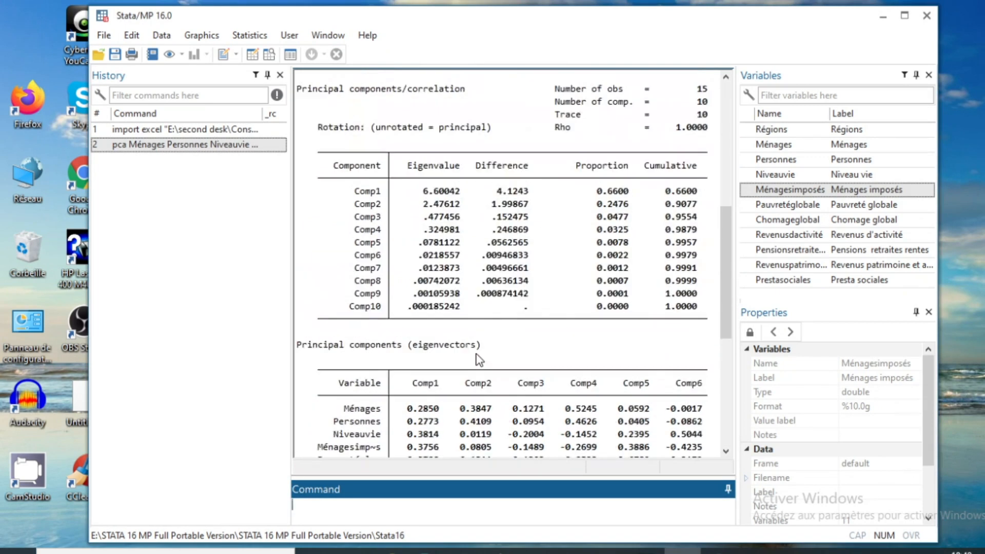
scroll(472, 362, "down", 2)
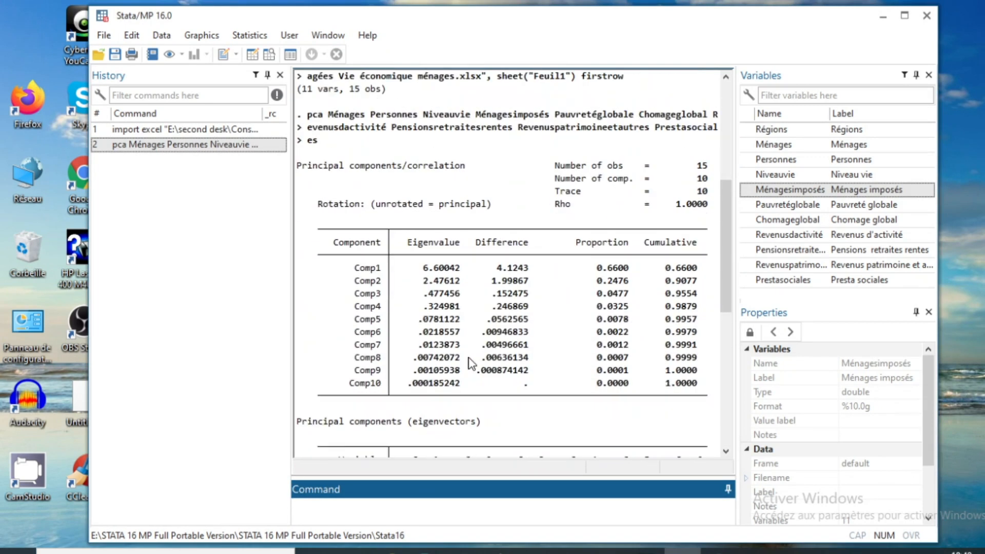
scroll(468, 363, "up", 2)
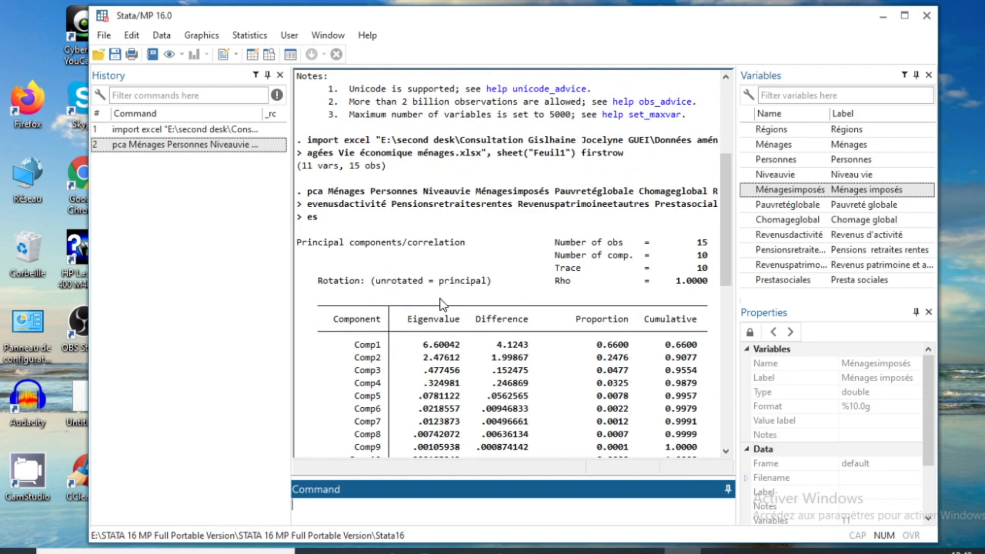
scroll(435, 355, "down", 1)
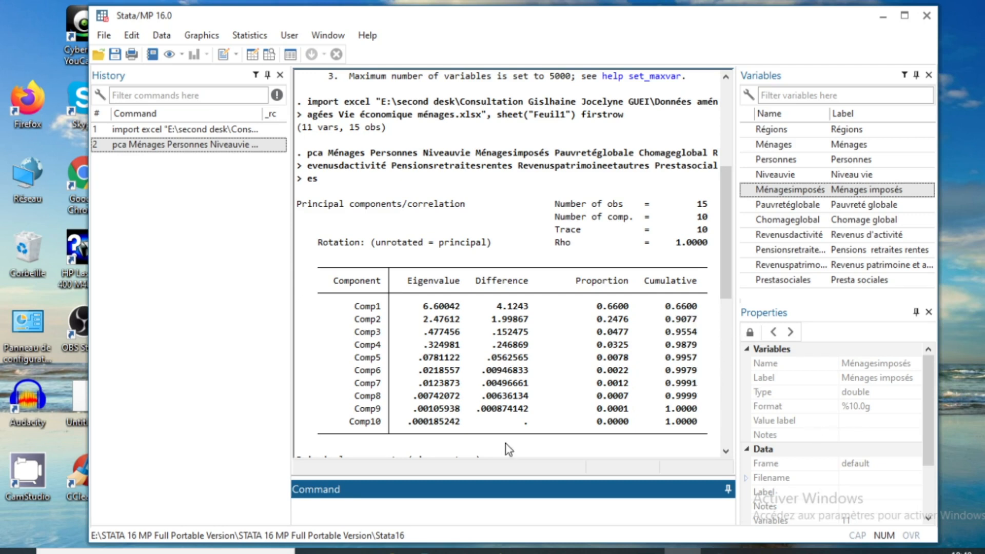
scroll(546, 373, "down", 1)
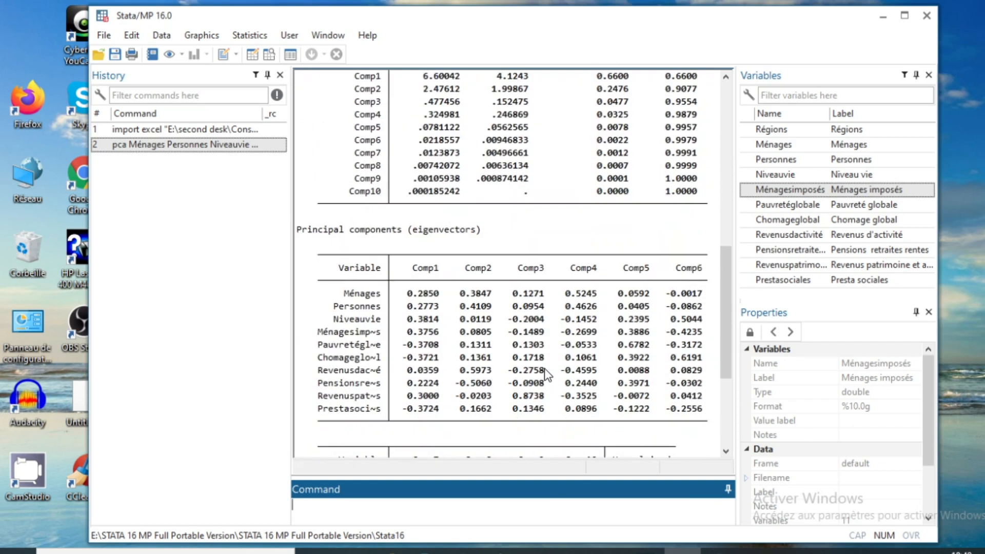
scroll(543, 375, "down", 1)
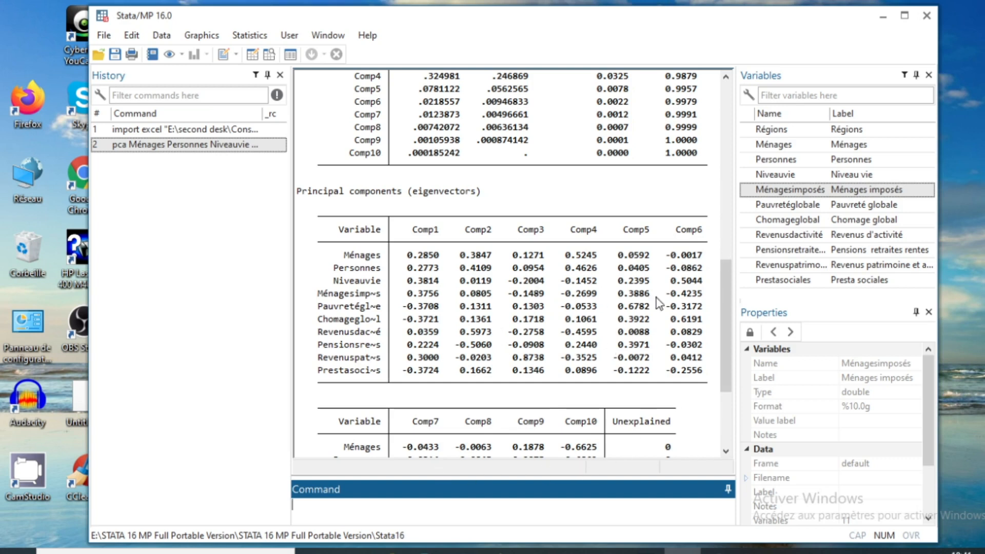
scroll(551, 394, "down", 4)
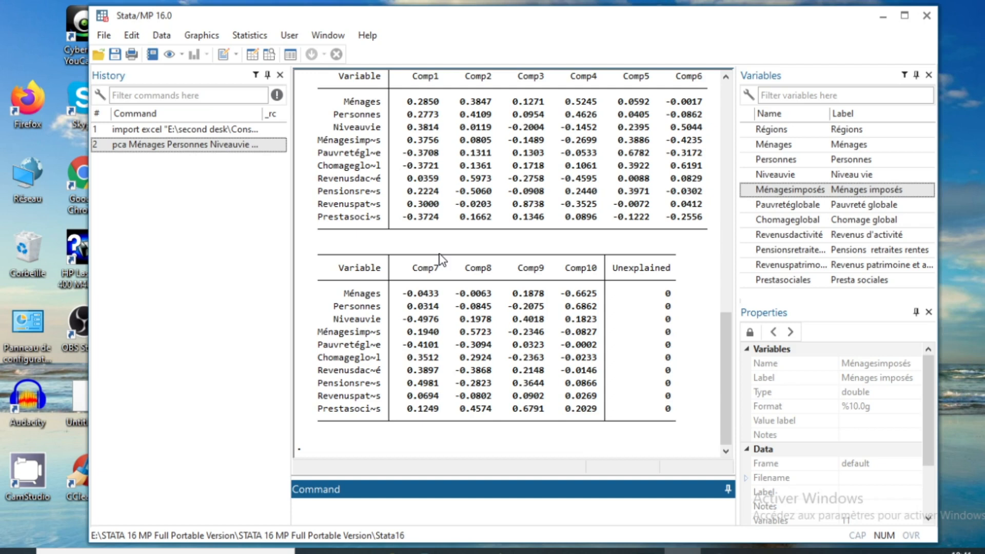
Draw a scree plot of the eigenvalues obtained from the previous estimation command and close the graph after viewing it.
left_click(250, 35)
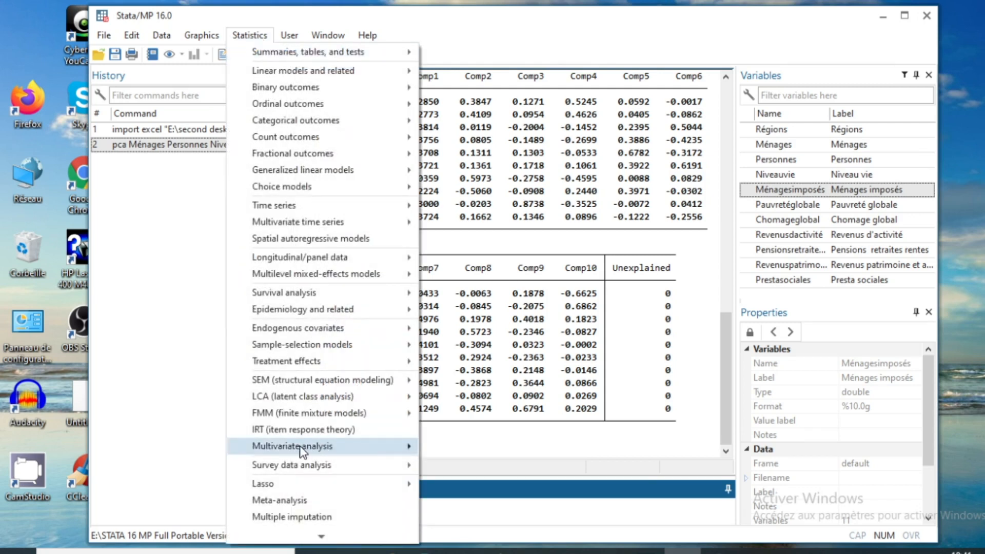
mouse_move(311, 450)
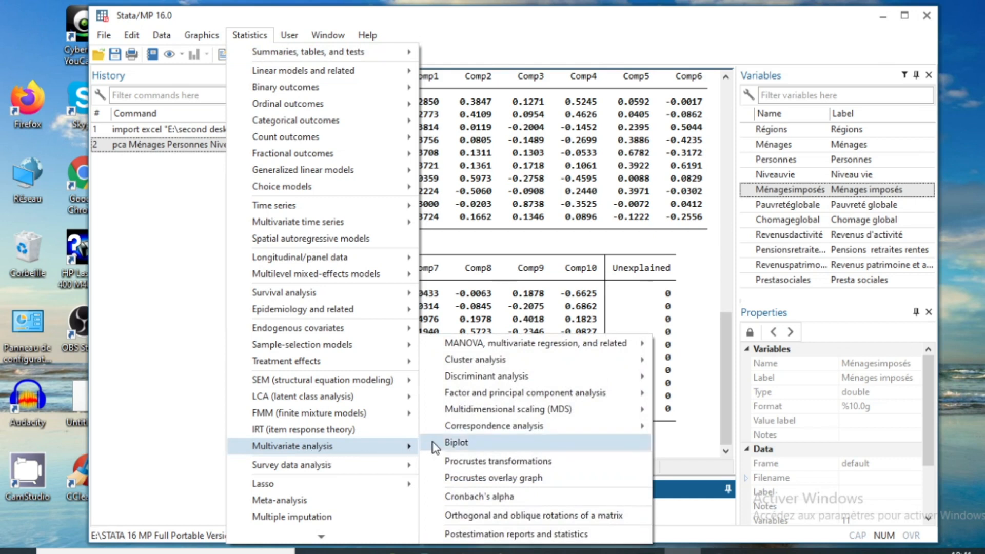
mouse_move(510, 394)
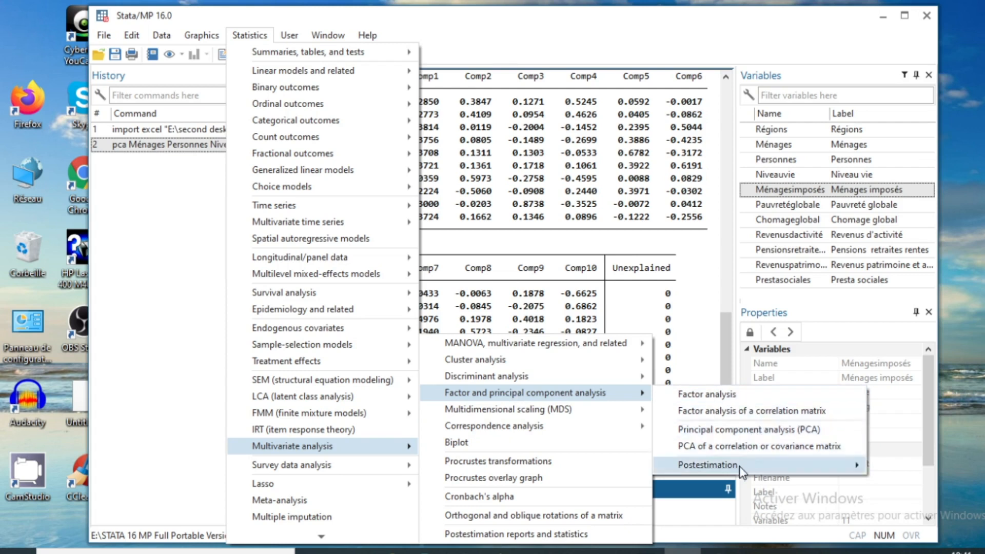
mouse_move(737, 469)
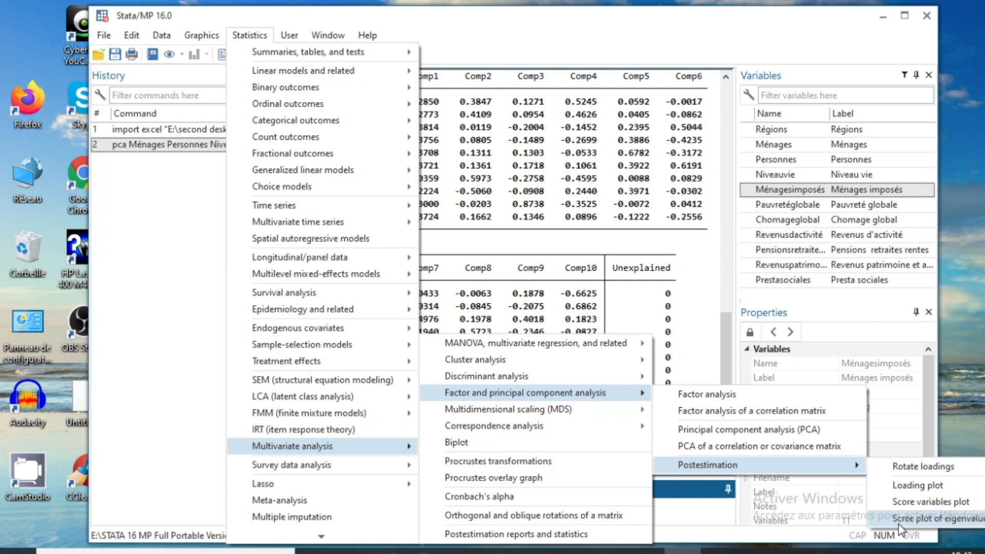
left_click(959, 519)
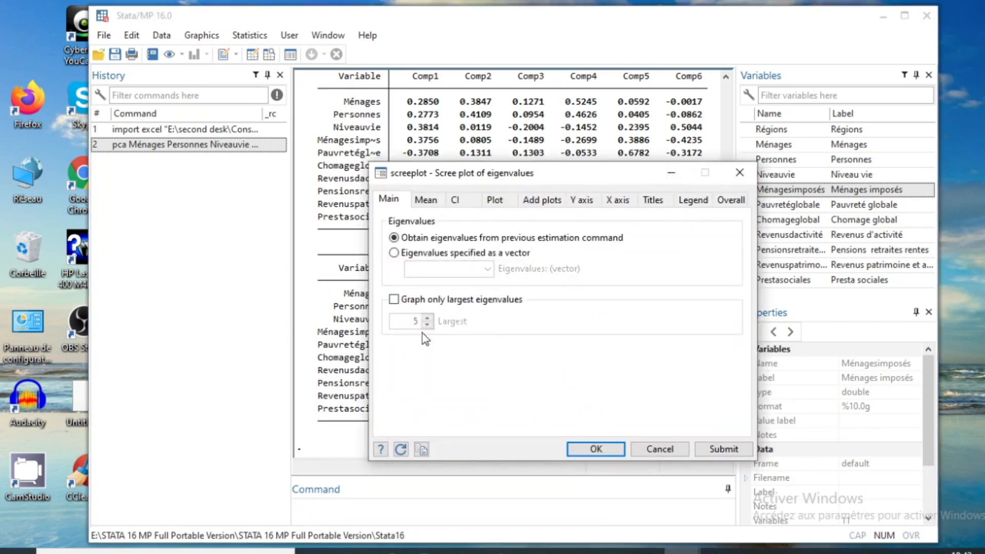
left_click(591, 451)
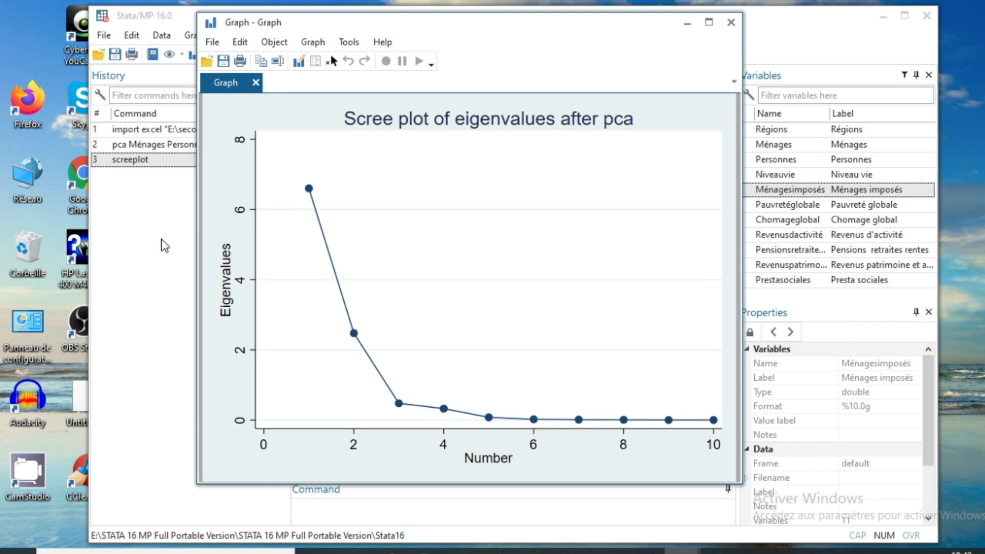
left_click(732, 24)
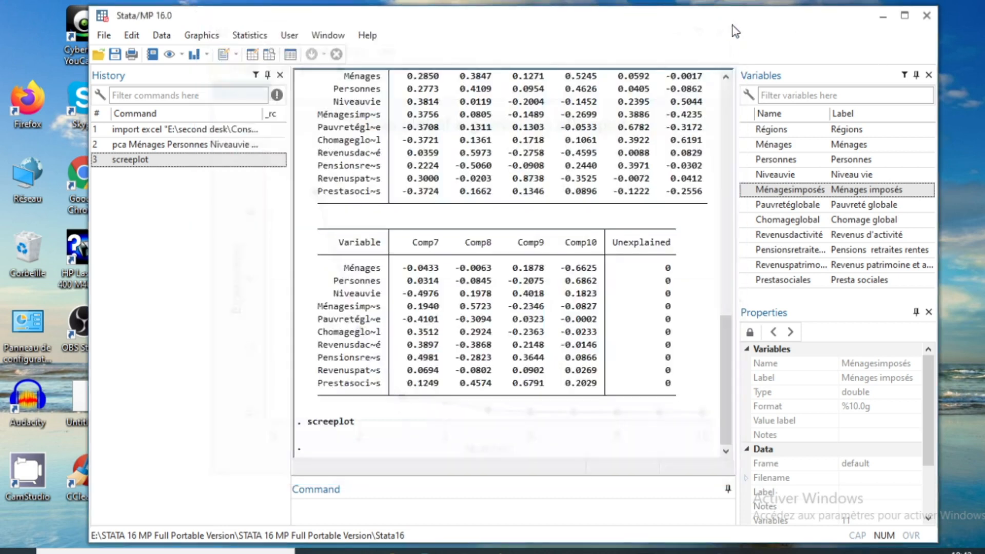
Draw a score variables plot of the first 2 components with default options and close the graph after viewing it.
left_click(249, 37)
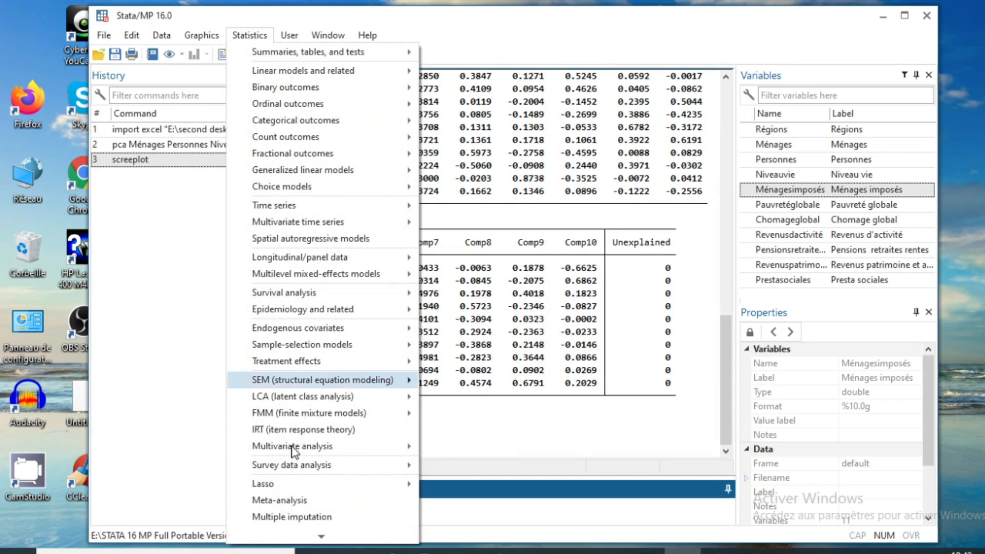
mouse_move(417, 447)
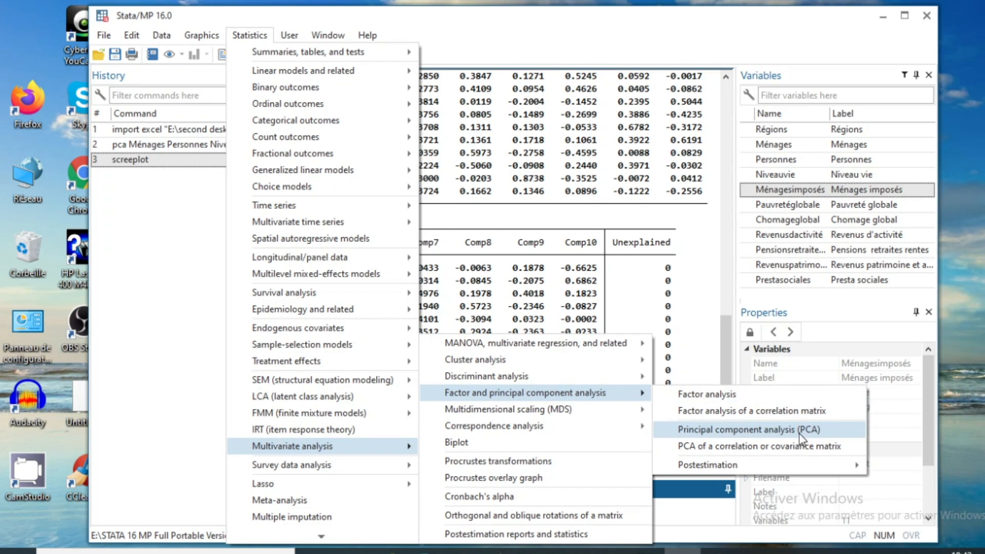
mouse_move(822, 469)
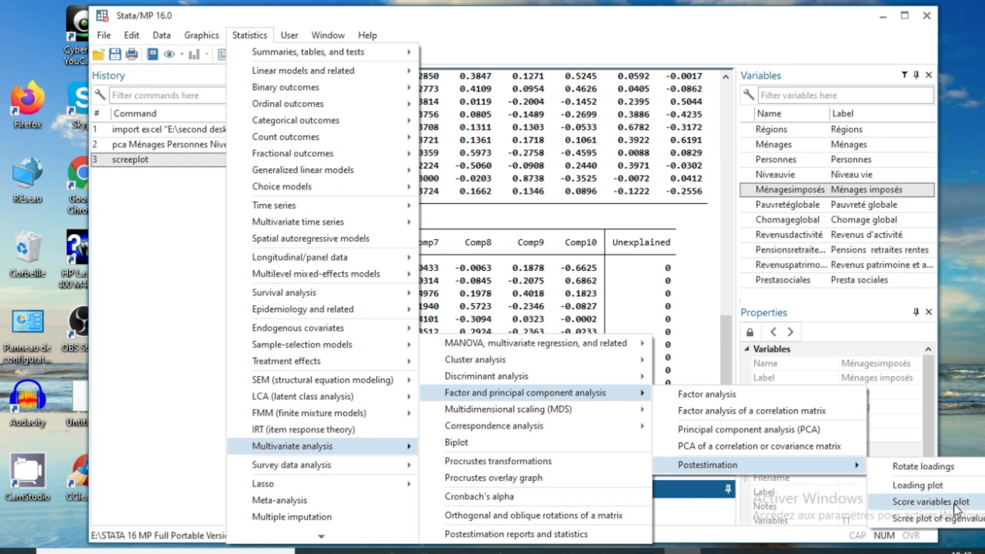
left_click(919, 504)
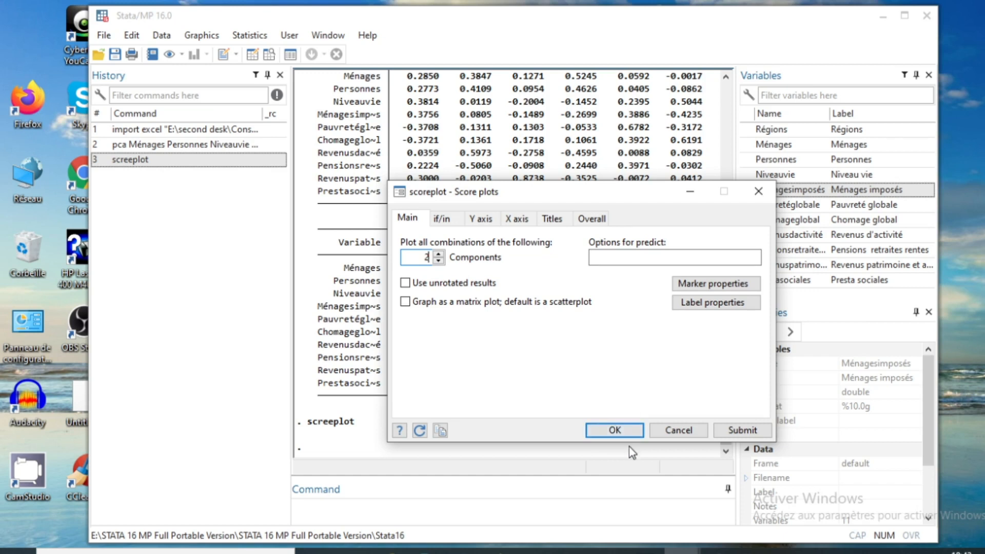
left_click(618, 434)
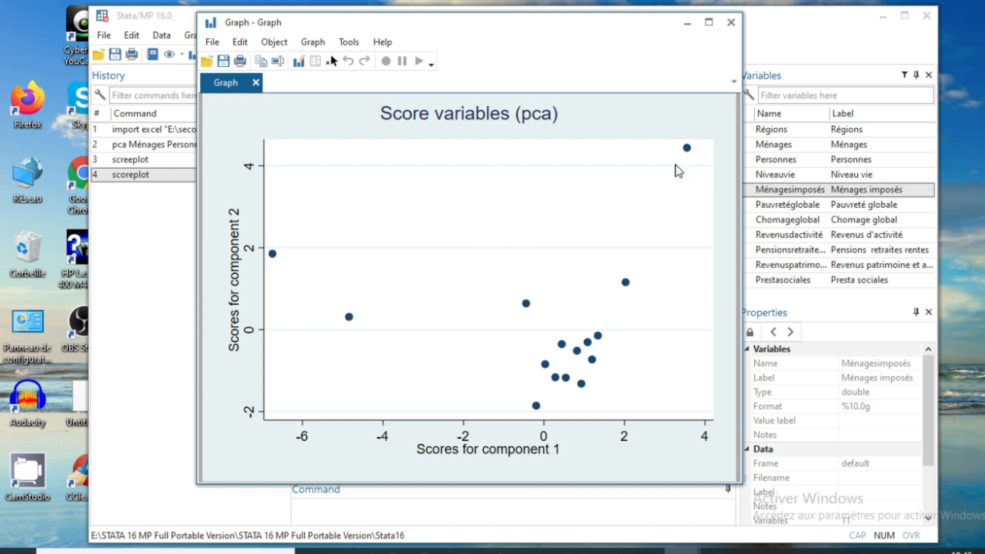
left_click(731, 23)
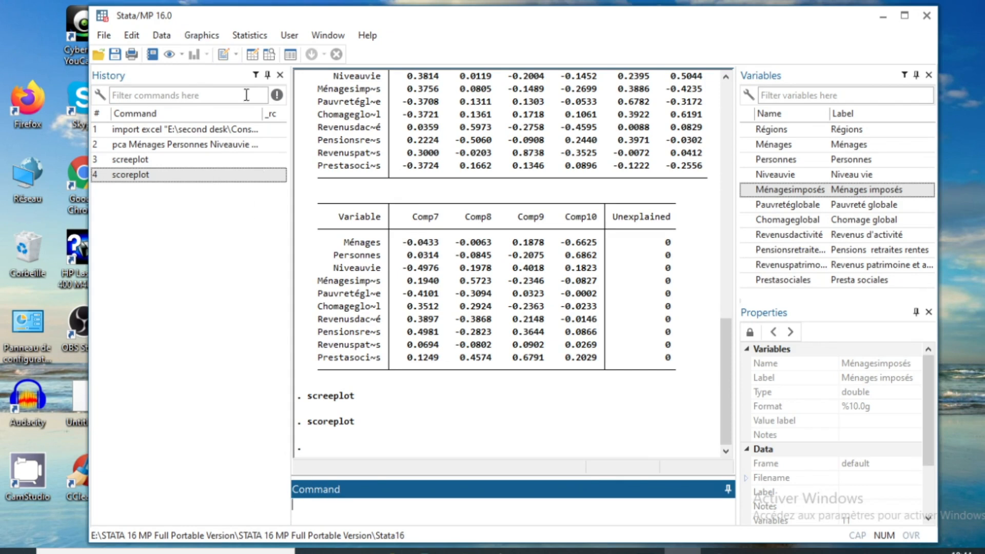
Predict scores based on the components into new variables pc1 and pc2 through the Postestimation Selector, check the variable list and close the selector.
left_click(251, 36)
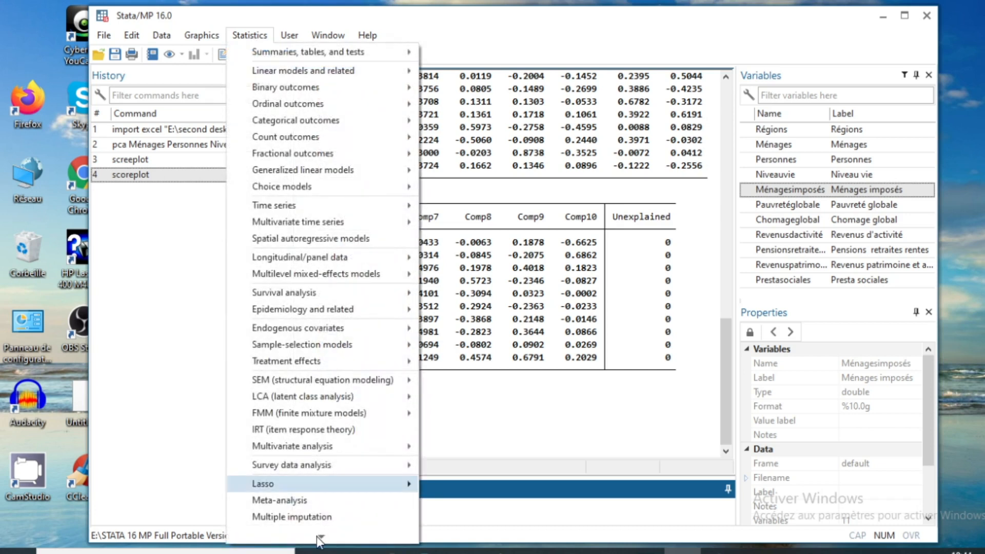
mouse_move(322, 538)
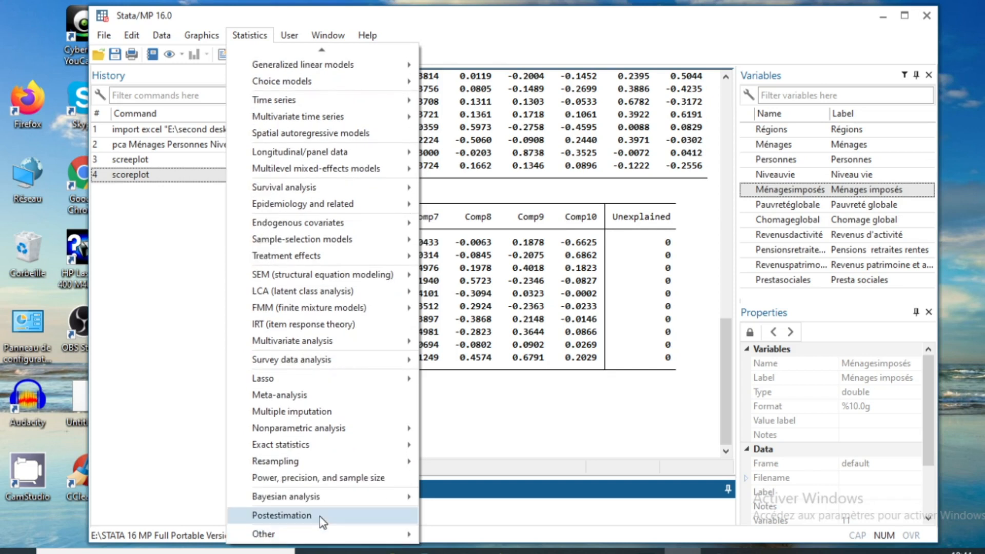
left_click(367, 513)
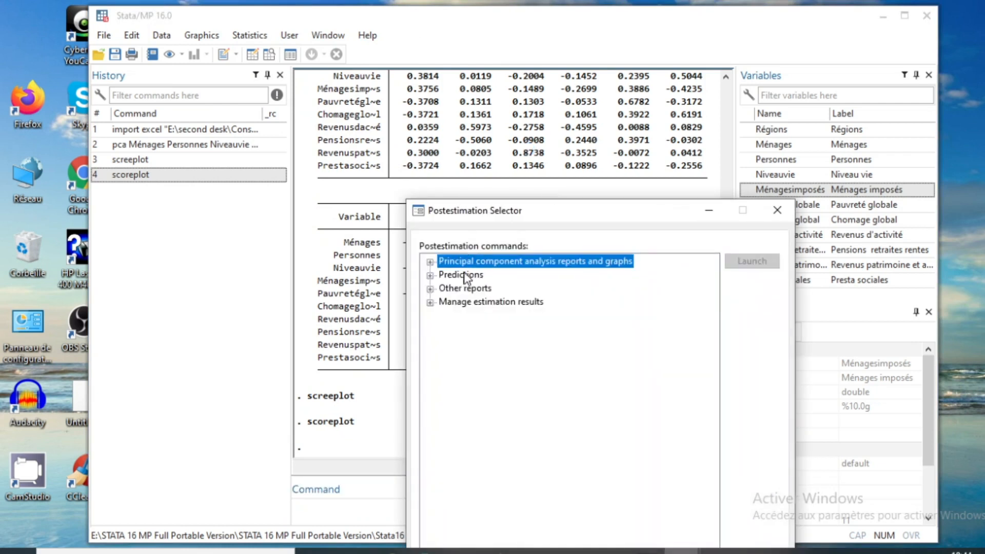
left_click(430, 275)
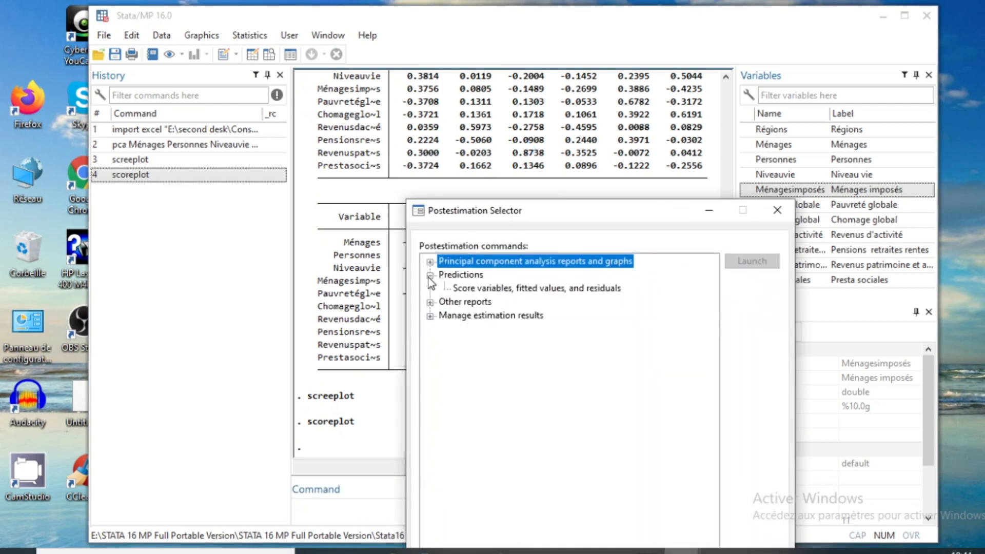
double_click(506, 289)
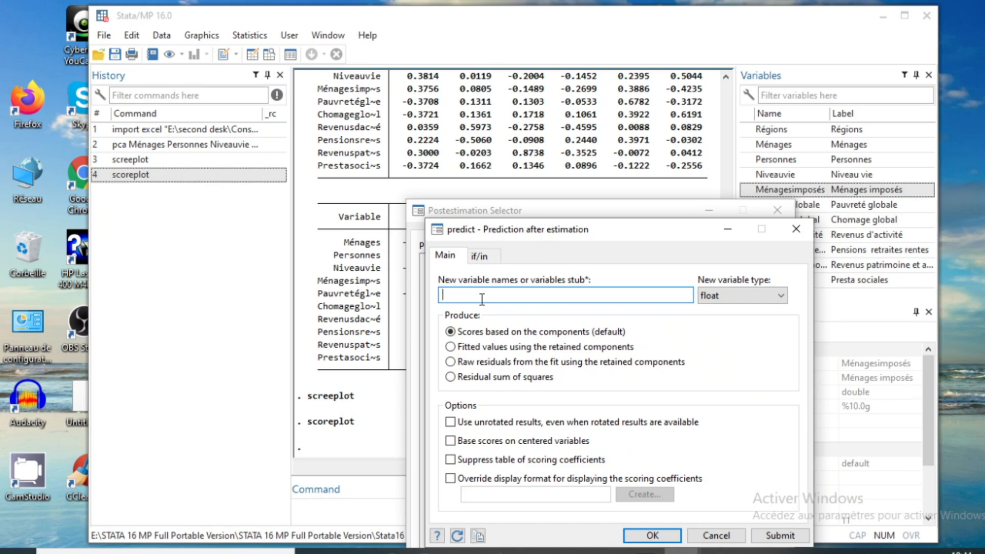
type("pc1 pc2")
left_click(652, 535)
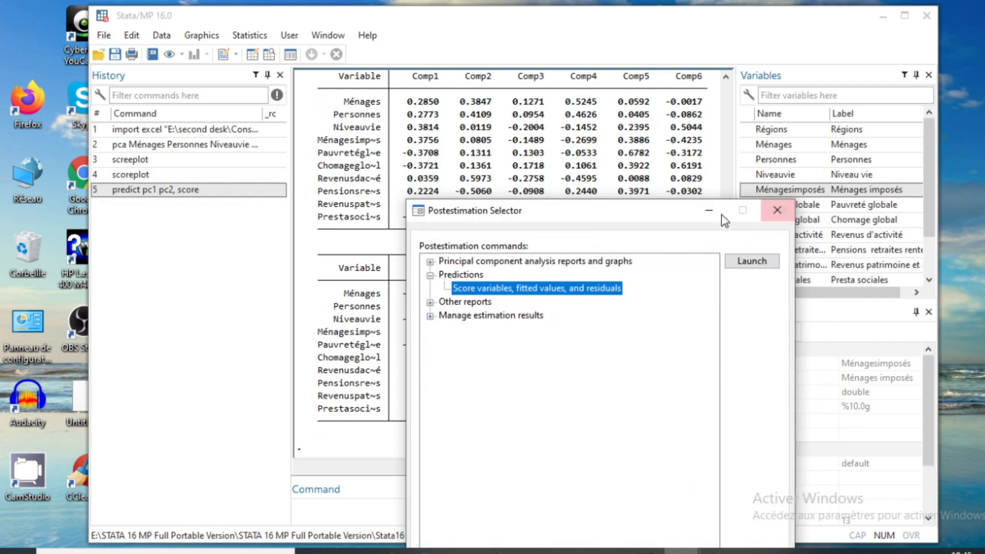
left_click_drag(682, 225, 679, 349)
scroll(888, 202, "down", 1)
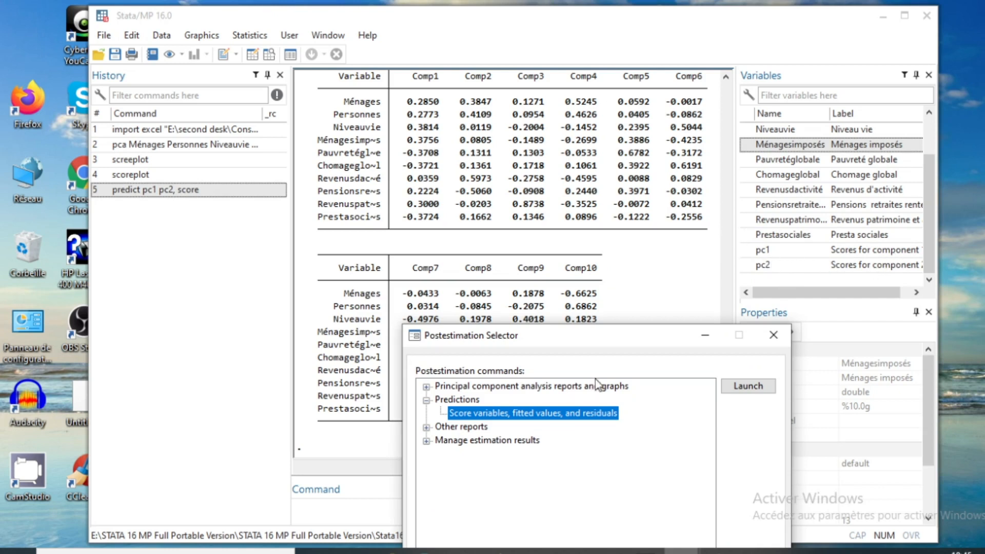
left_click_drag(522, 331, 562, 475)
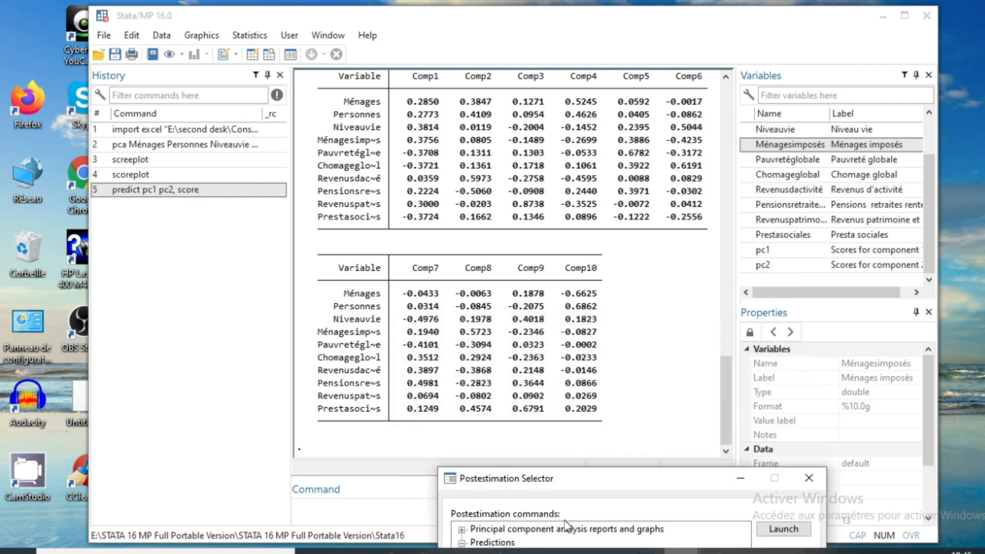
left_click_drag(597, 477, 265, 104)
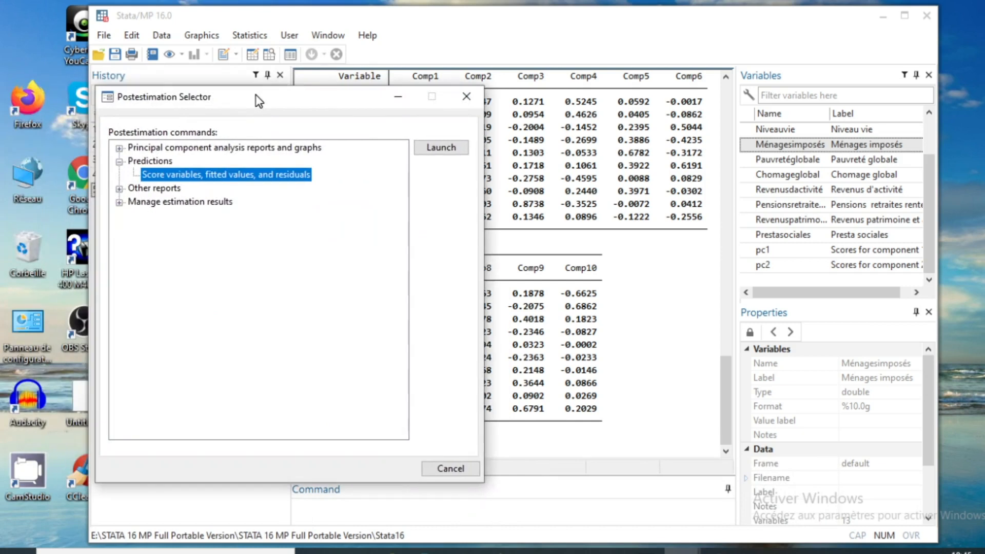
left_click(470, 96)
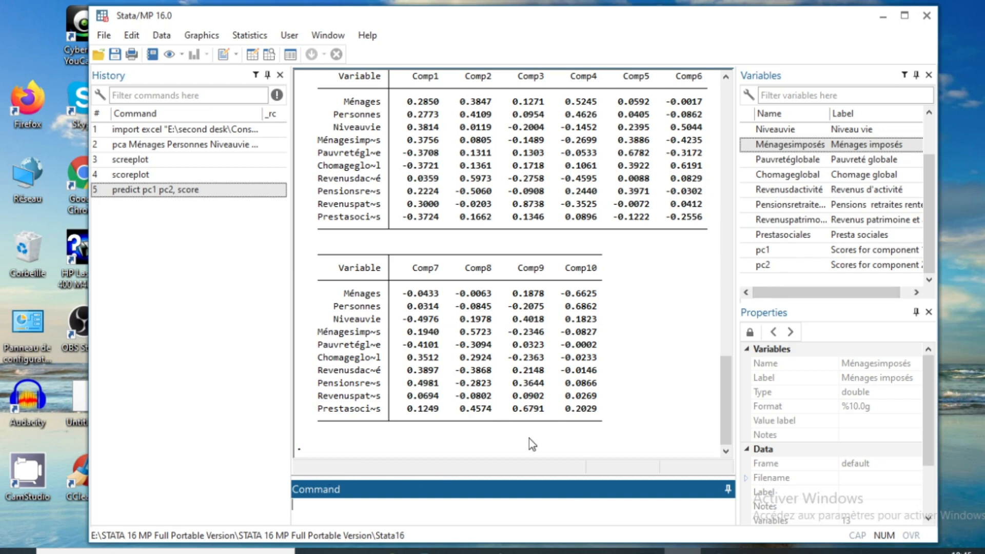
Create the index variable from the first two eigenvalues with generate id=(6.6/(6.6+2.47))*pc1+(2.47/(6.6+2.47))*pc1.
scroll(447, 291, "up", 15)
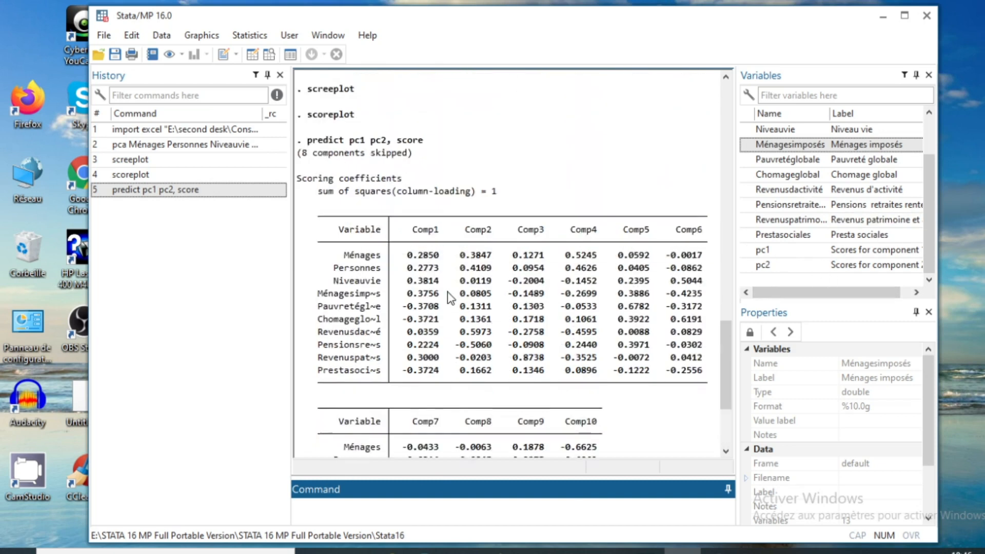
scroll(447, 297, "up", 10)
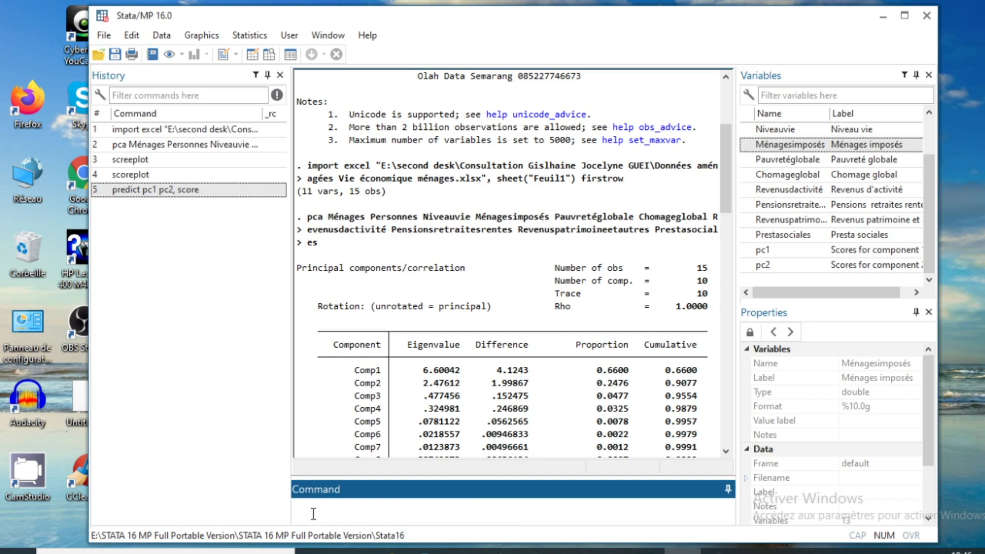
type("generate id=(6.6/(6.6")
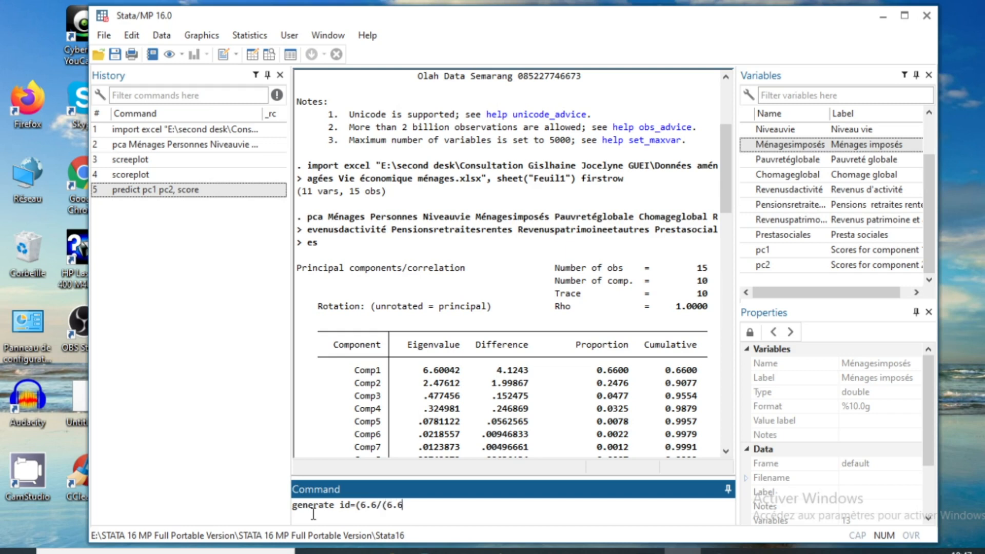
type("+2.47))*pc1+(2.47")
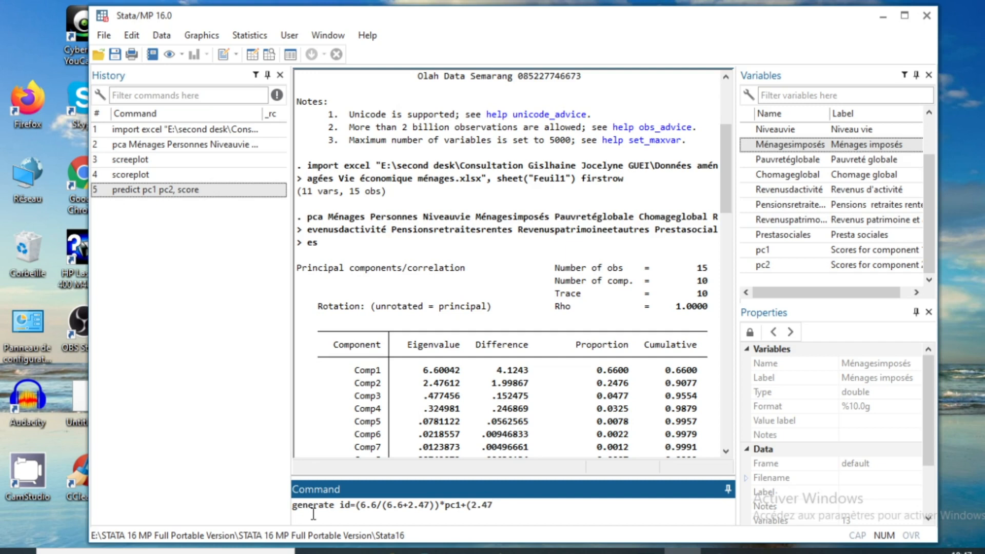
type("/(6.6+2.47))*pc1")
key("Return")
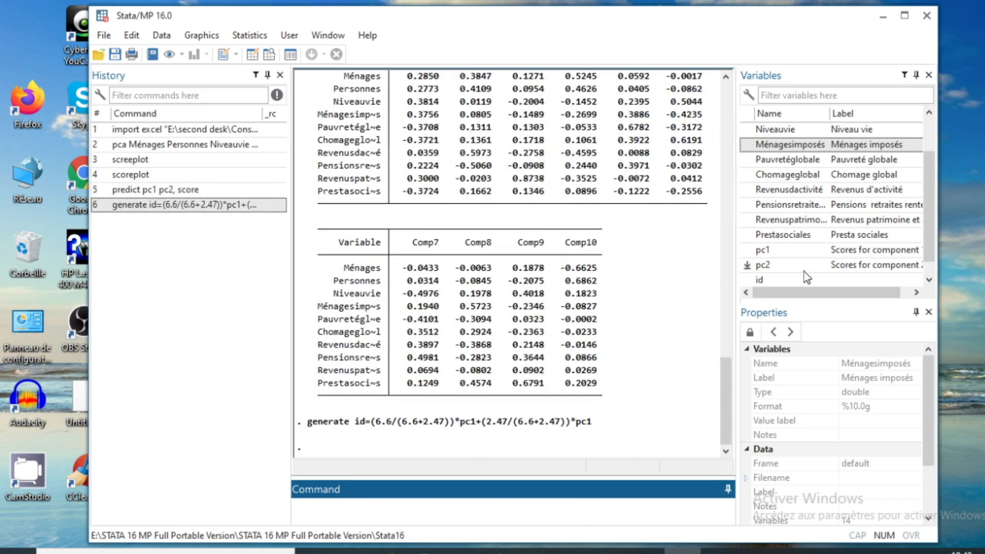
scroll(804, 271, "down", 1)
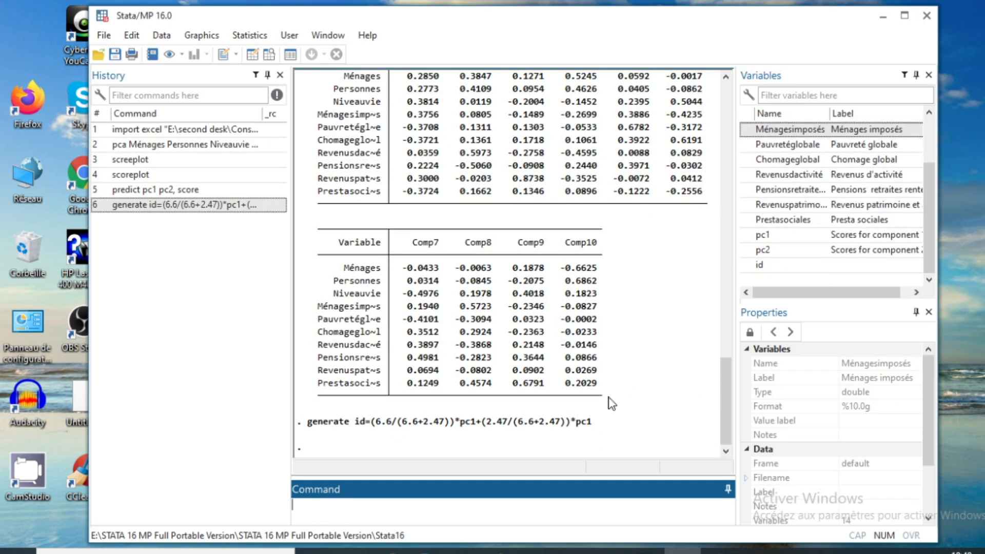
Open the dataset in the Data Editor and examine the id values of all 15 regions alongside pc1 and pc2.
left_click(255, 55)
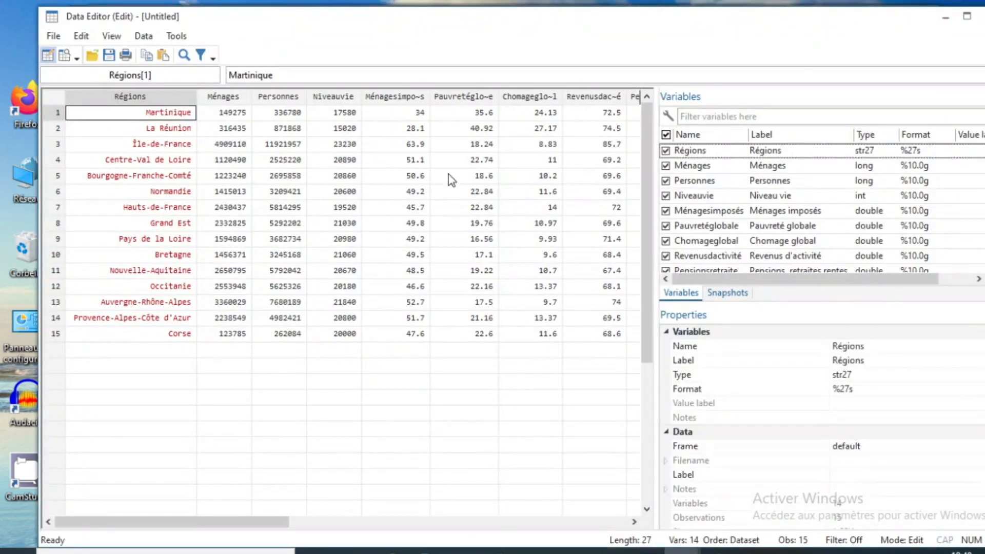
left_click_drag(246, 522, 480, 511)
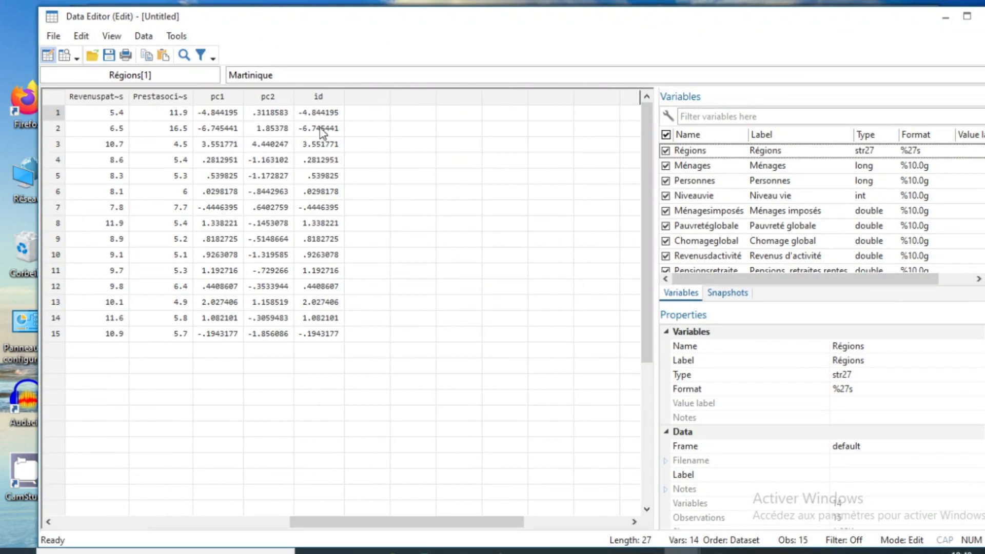
left_click_drag(329, 112, 324, 339)
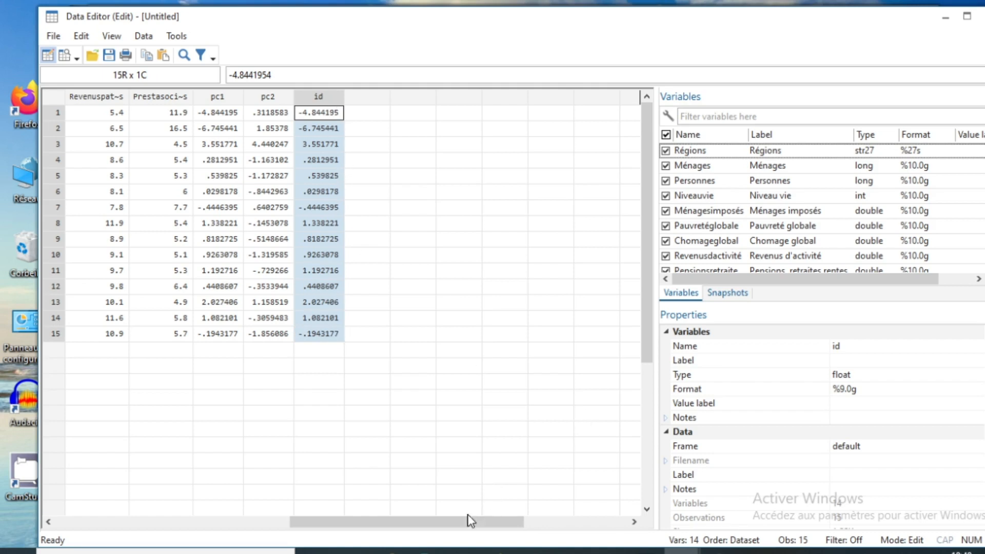
left_click_drag(470, 520, 237, 521)
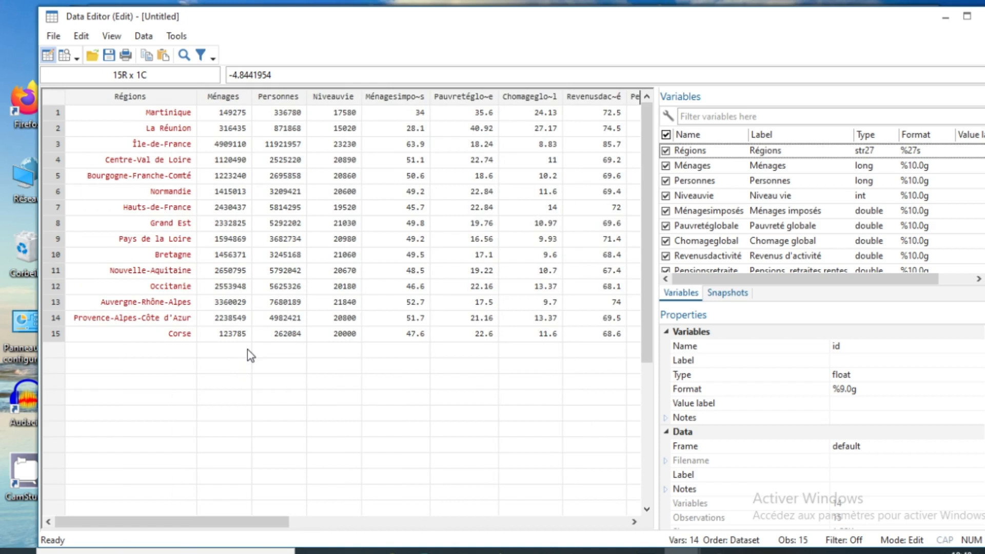